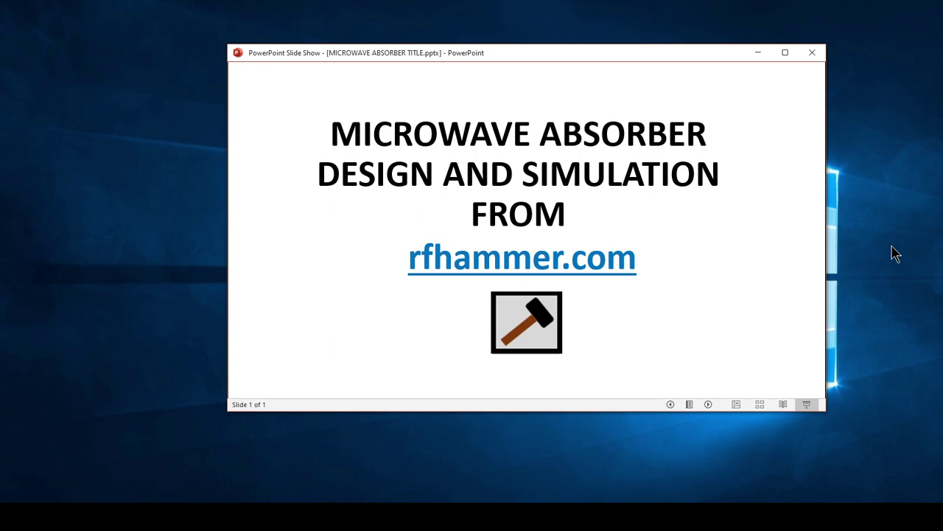
Minimize the PowerPoint slide show and switch to the absorb_gui window, moving it clear on the desktop.
{"action": "left_click", "coordinate": [757, 55]}
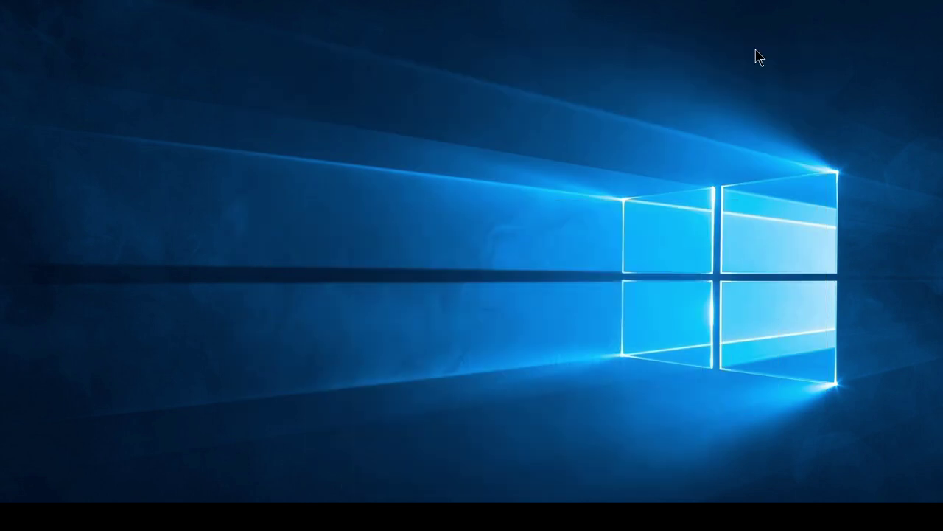
{"action": "mouse_move", "coordinate": [618, 516]}
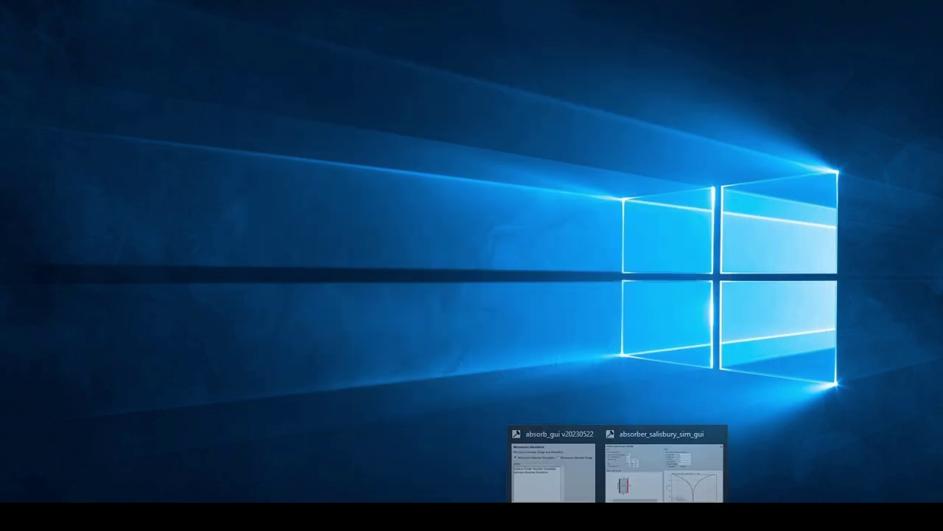
{"action": "left_click", "coordinate": [542, 435]}
{"action": "left_click_drag", "start_coordinate": [391, 107], "coordinate": [446, 107]}
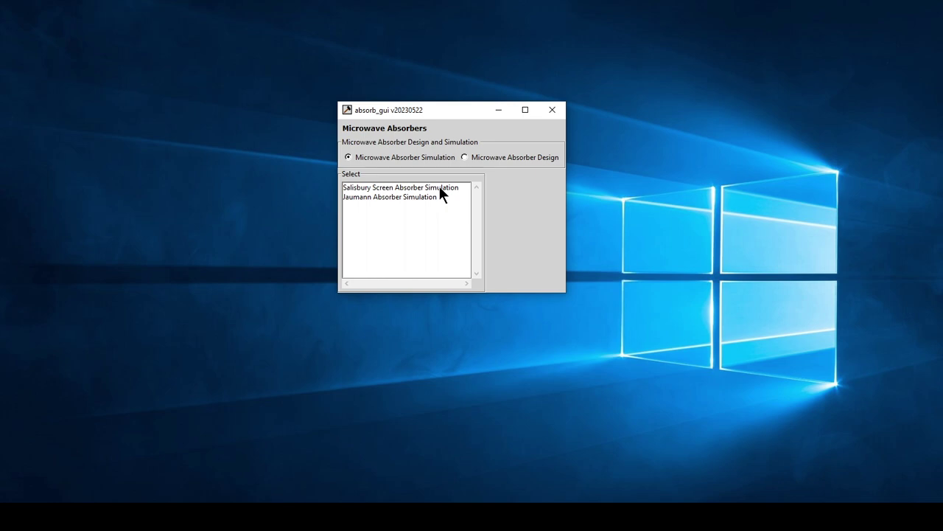
Open the Salisbury Screen Absorber Simulation and run it with the default parameters.
{"action": "left_click", "coordinate": [384, 187]}
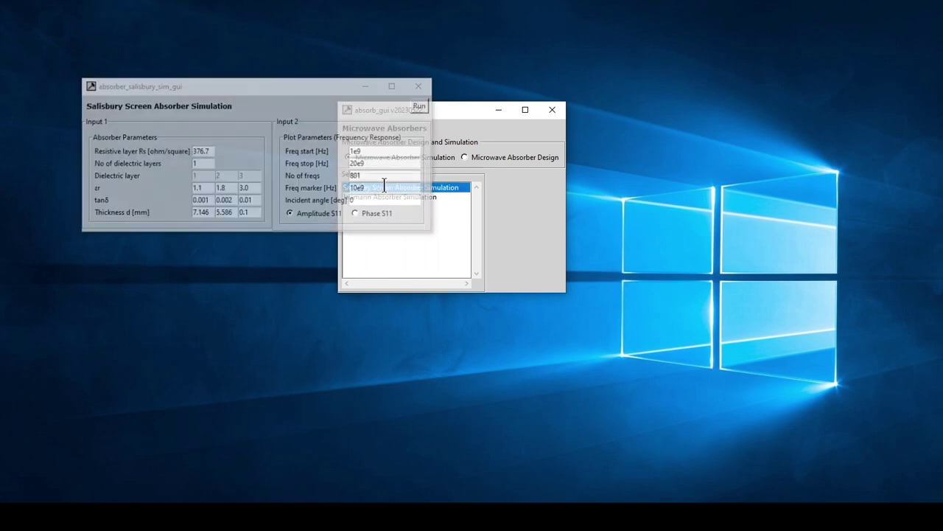
{"action": "left_click", "coordinate": [422, 105]}
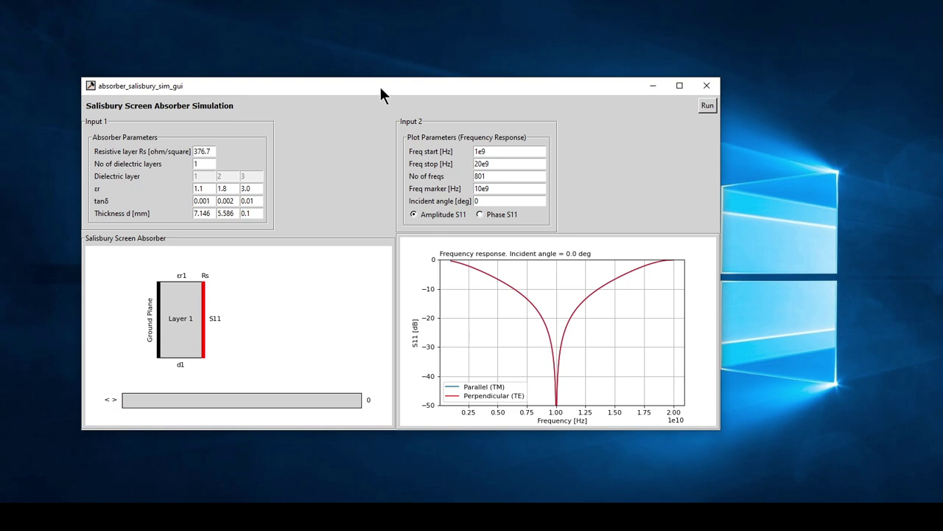
{"action": "left_click_drag", "start_coordinate": [371, 90], "coordinate": [468, 63]}
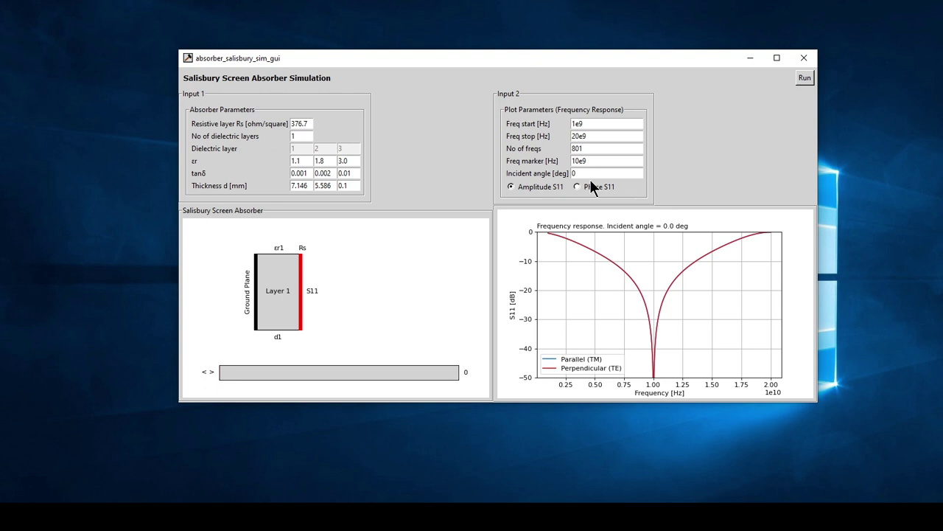
{"action": "left_click", "coordinate": [805, 77]}
Set the number of dielectric layers to 2 and run the Salisbury screen simulation.
{"action": "left_click", "coordinate": [299, 135]}
{"action": "key", "text": "BackSpace"}
{"action": "type", "text": "2"}
{"action": "left_click", "coordinate": [805, 77]}
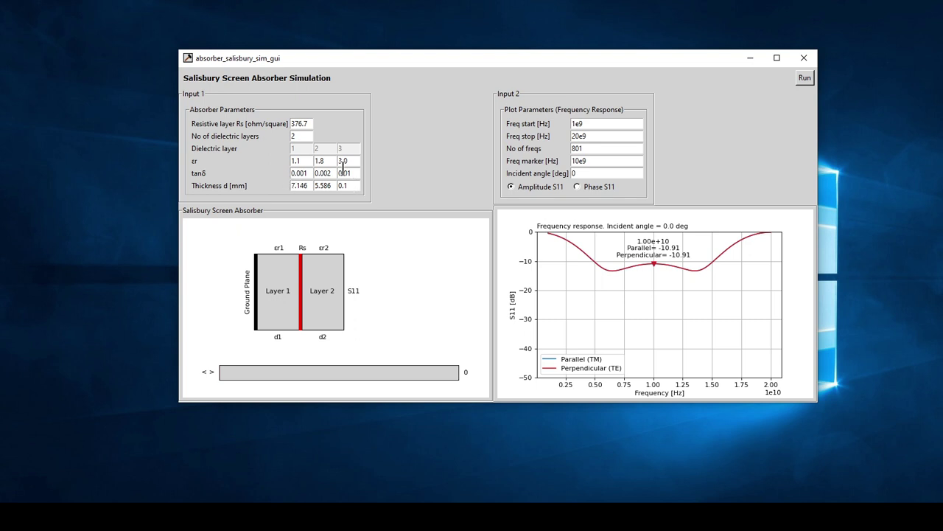
Set the number of dielectric layers to 3 and run the Salisbury screen simulation.
{"action": "left_click", "coordinate": [305, 137]}
{"action": "key", "text": "BackSpace"}
{"action": "type", "text": "3"}
{"action": "left_click", "coordinate": [797, 77]}
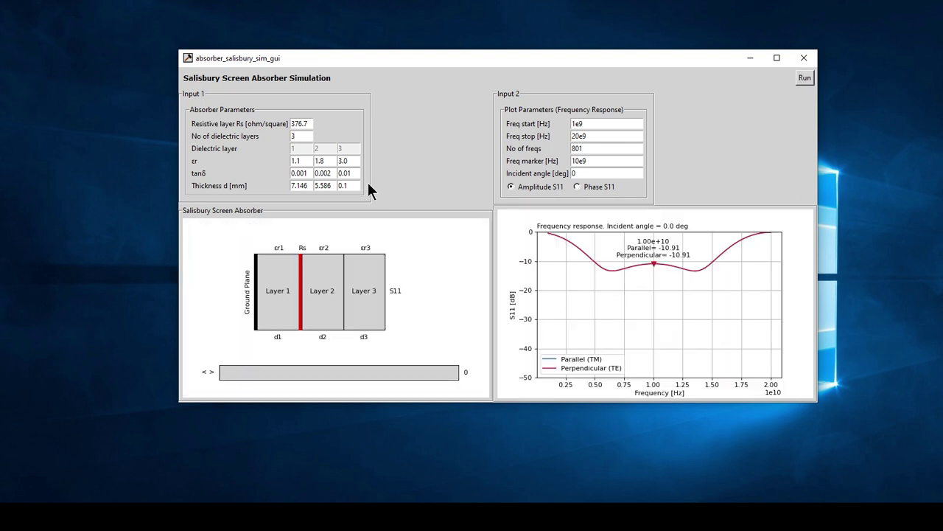
Return the Salisbury screen simulation to 1 dielectric layer and run it.
{"action": "key", "text": "BackSpace"}
{"action": "type", "text": "1"}
{"action": "left_click", "coordinate": [805, 79]}
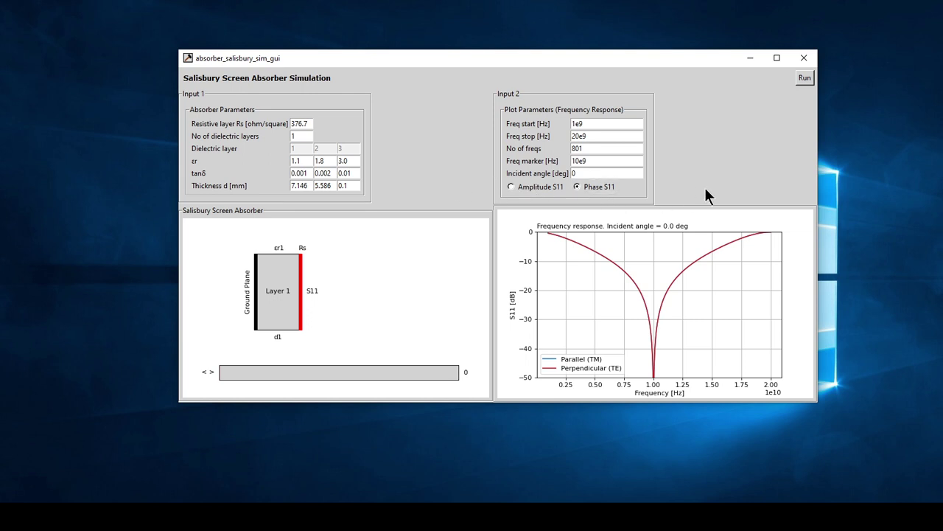
Plot the Phase S11 response of the single-layer Salisbury screen, and return the plot to Amplitude S11.
{"action": "left_click", "coordinate": [804, 78]}
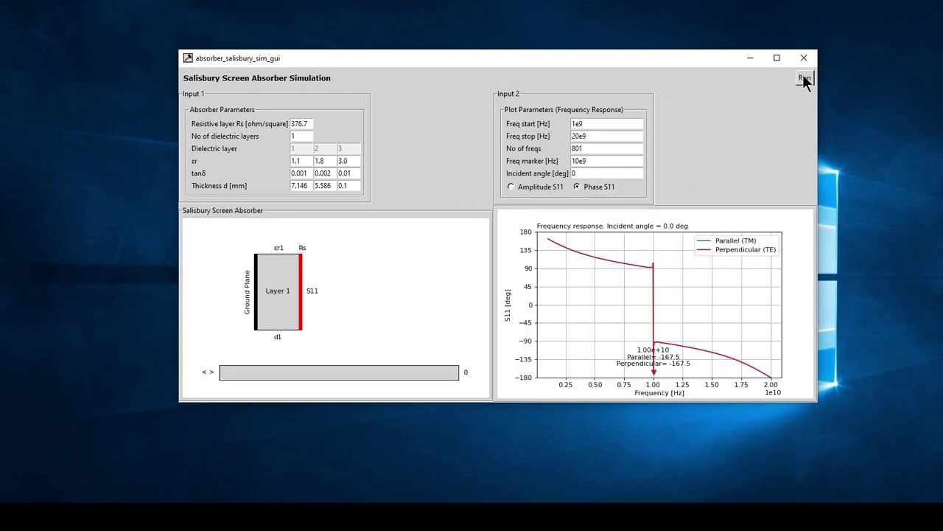
{"action": "left_click", "coordinate": [511, 186]}
{"action": "left_click", "coordinate": [805, 78]}
Set the incident angle to 45 degrees and run the Salisbury screen simulation.
{"action": "key", "text": "BackSpace"}
{"action": "type", "text": "45"}
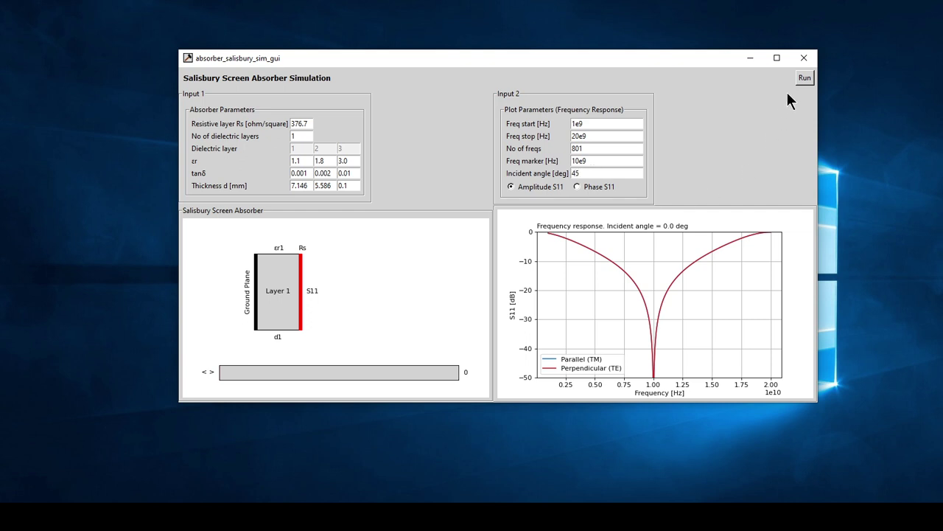
{"action": "left_click", "coordinate": [804, 78]}
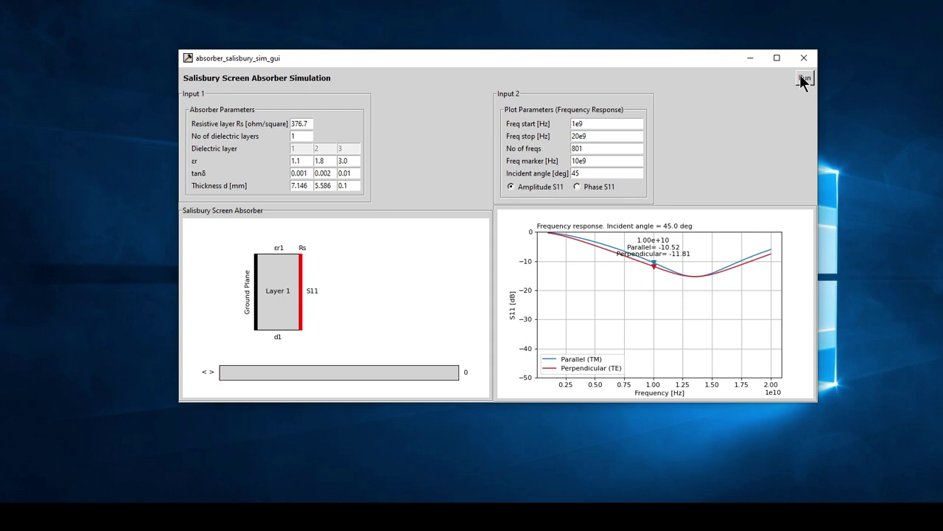
Reset the incident angle to 0 degrees and rerun the Salisbury screen simulation.
{"action": "left_click", "coordinate": [583, 172]}
{"action": "key", "text": "BackSpace"}
{"action": "key", "text": "BackSpace"}
{"action": "type", "text": "0"}
{"action": "left_click", "coordinate": [805, 76]}
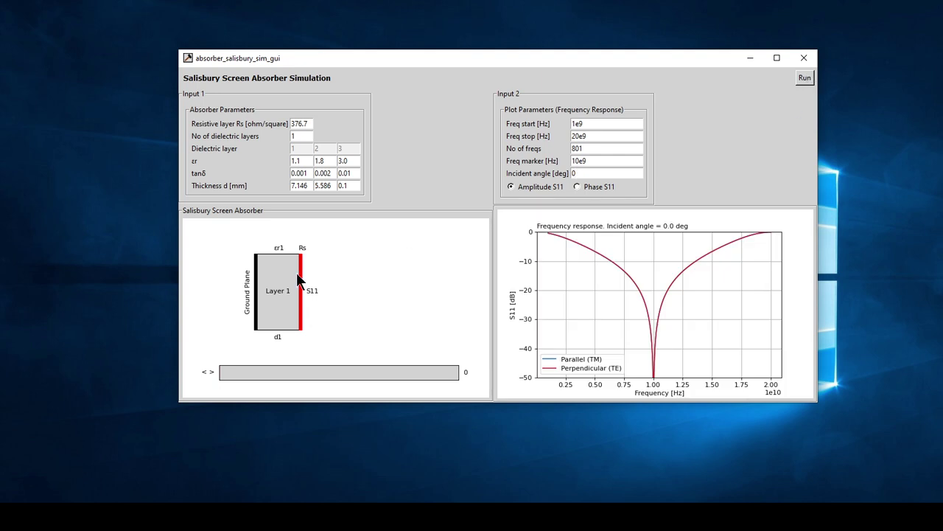
Run the Salisbury screen simulation with 3 dielectric layers at normal incidence and close its window.
{"action": "left_click", "coordinate": [304, 136]}
{"action": "key", "text": "BackSpace"}
{"action": "type", "text": "3"}
{"action": "left_click", "coordinate": [803, 78]}
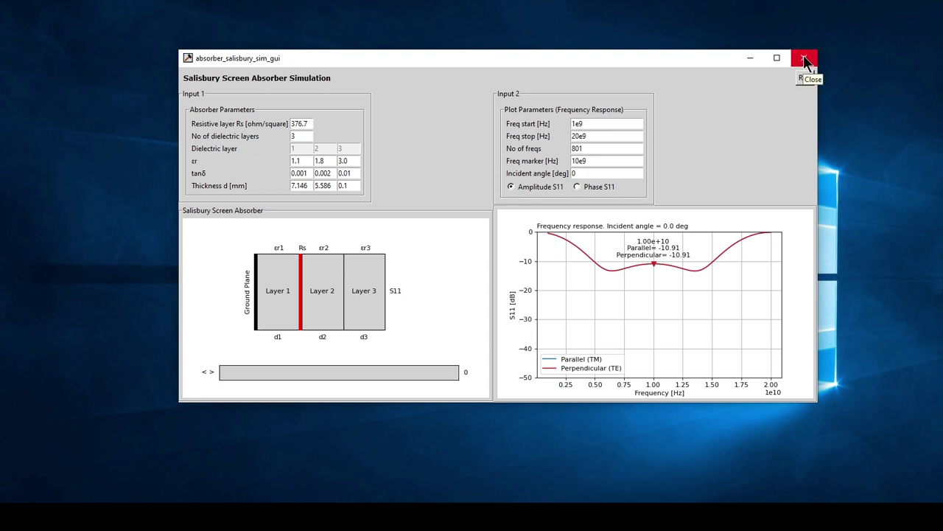
{"action": "left_click", "coordinate": [804, 59]}
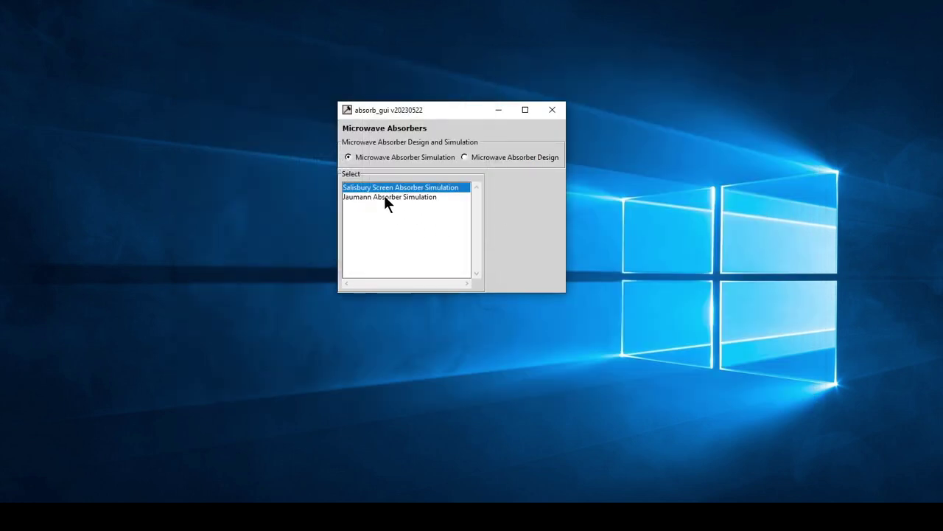
Open the Jaumann Absorber Simulation and run it with the default parameters.
{"action": "double_click", "coordinate": [385, 198]}
{"action": "left_click", "coordinate": [589, 137]}
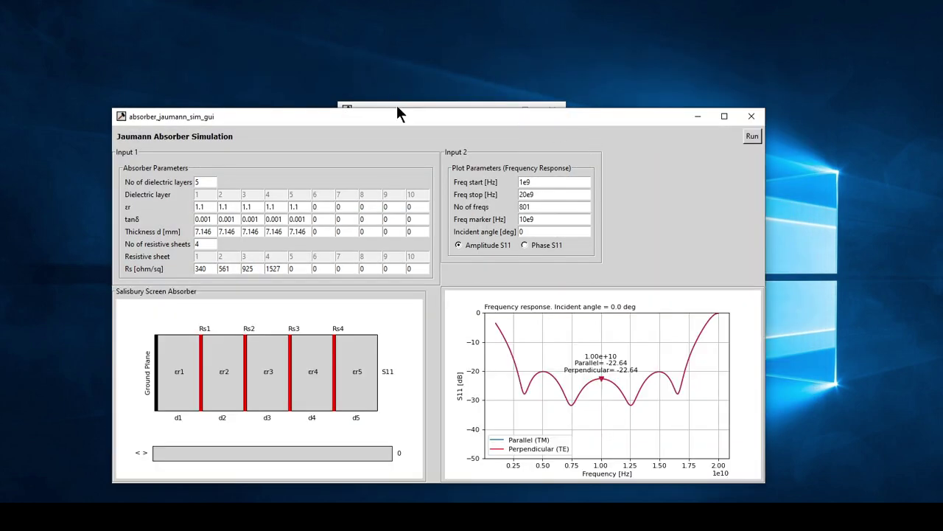
{"action": "left_click_drag", "start_coordinate": [407, 115], "coordinate": [466, 64]}
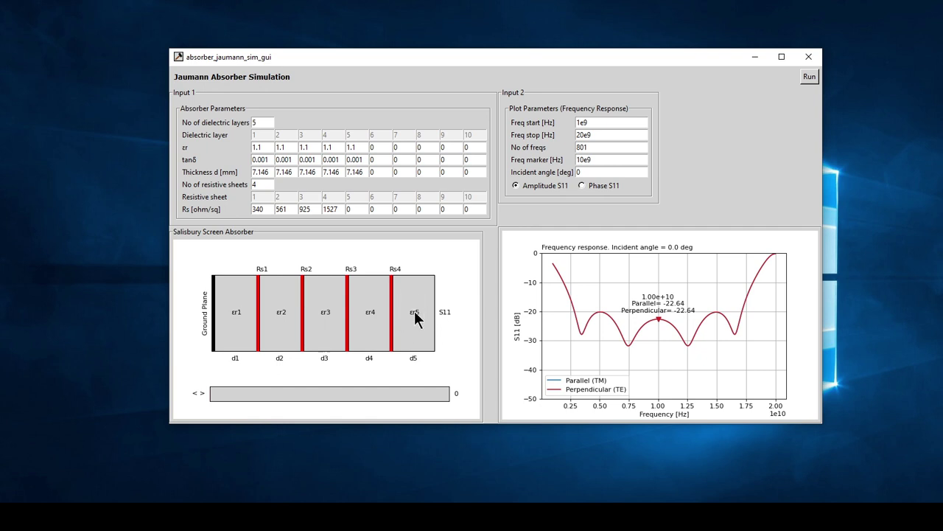
Set the Jaumann absorber's number of dielectric layers to 4 and run the simulation.
{"action": "double_click", "coordinate": [263, 122]}
{"action": "type", "text": "4"}
{"action": "left_click", "coordinate": [807, 75]}
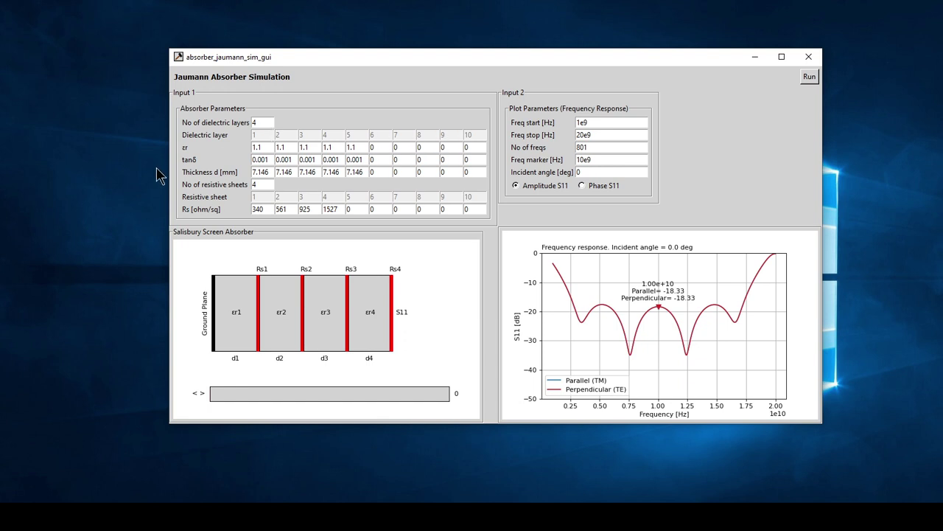
Set both the number of dielectric layers and the number of resistive sheets to 2 and run the Jaumann simulation.
{"action": "double_click", "coordinate": [263, 121]}
{"action": "type", "text": "2"}
{"action": "left_click", "coordinate": [807, 78]}
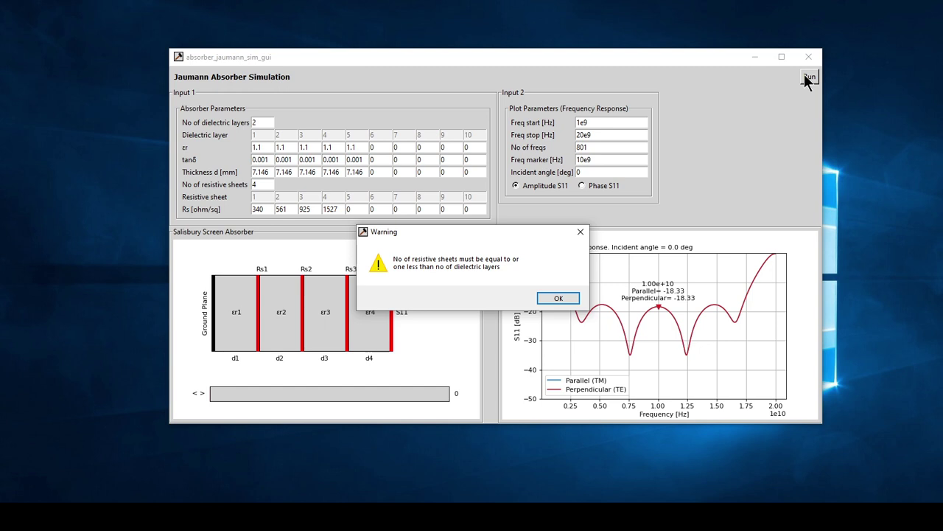
{"action": "left_click", "coordinate": [560, 299]}
{"action": "key", "text": "BackSpace"}
{"action": "type", "text": "2"}
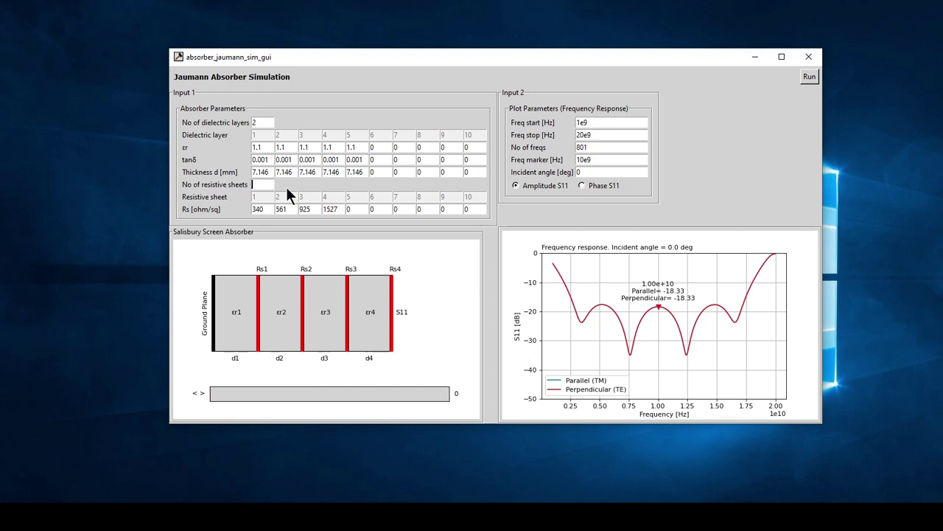
{"action": "left_click", "coordinate": [809, 78]}
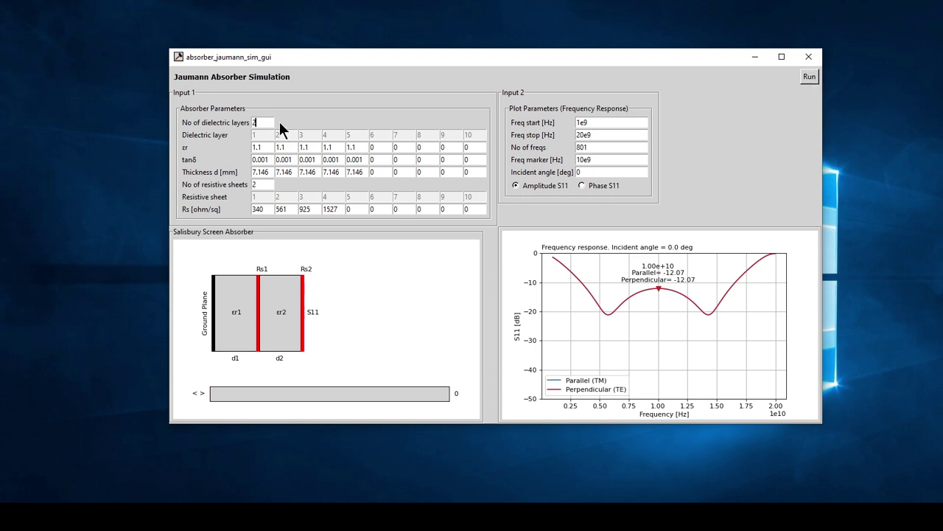
Try to run the Jaumann simulation with 5 dielectric layers and 2 resistive sheets.
{"action": "type", "text": "5"}
{"action": "left_click", "coordinate": [808, 77]}
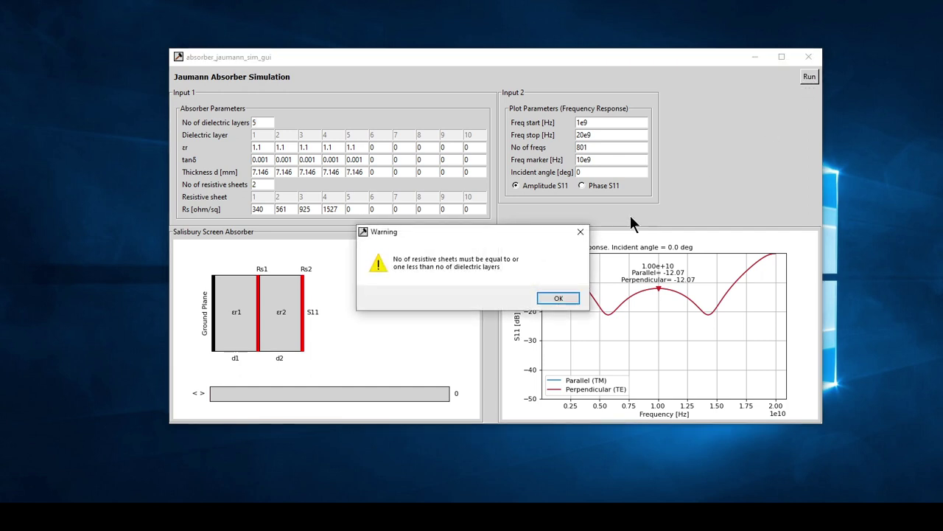
{"action": "left_click", "coordinate": [554, 297]}
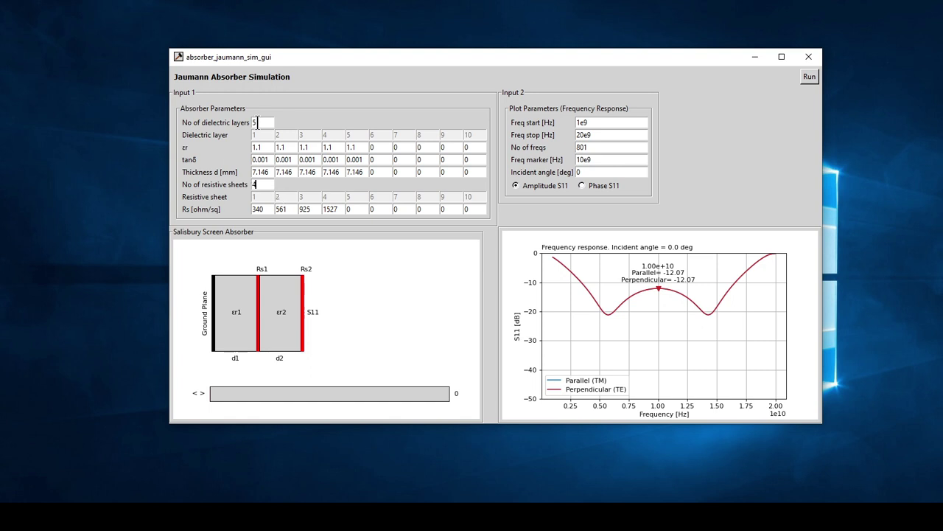
Set the Jaumann absorber to 4 dielectric layers and 4 resistive sheets and run the simulation.
{"action": "left_click", "coordinate": [264, 123]}
{"action": "key", "text": "BackSpace"}
{"action": "type", "text": "4"}
{"action": "left_click", "coordinate": [810, 79]}
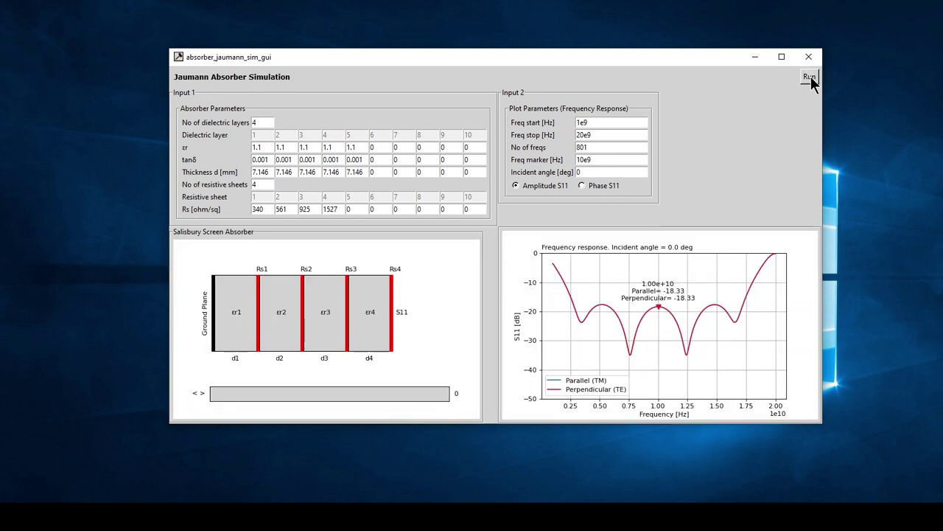
Plot the Jaumann absorber's Phase S11 response, and return the plot to Amplitude S11.
{"action": "left_click", "coordinate": [582, 186]}
{"action": "left_click", "coordinate": [811, 80]}
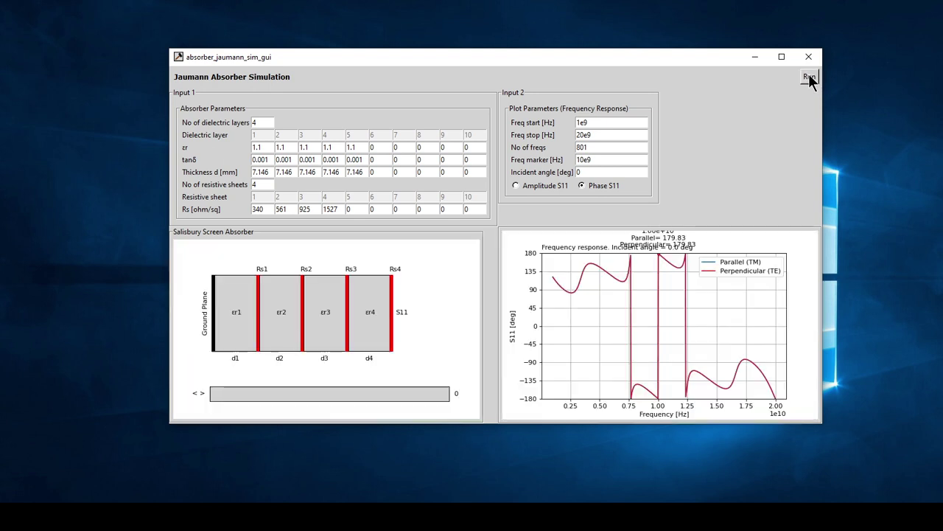
{"action": "left_click", "coordinate": [515, 185]}
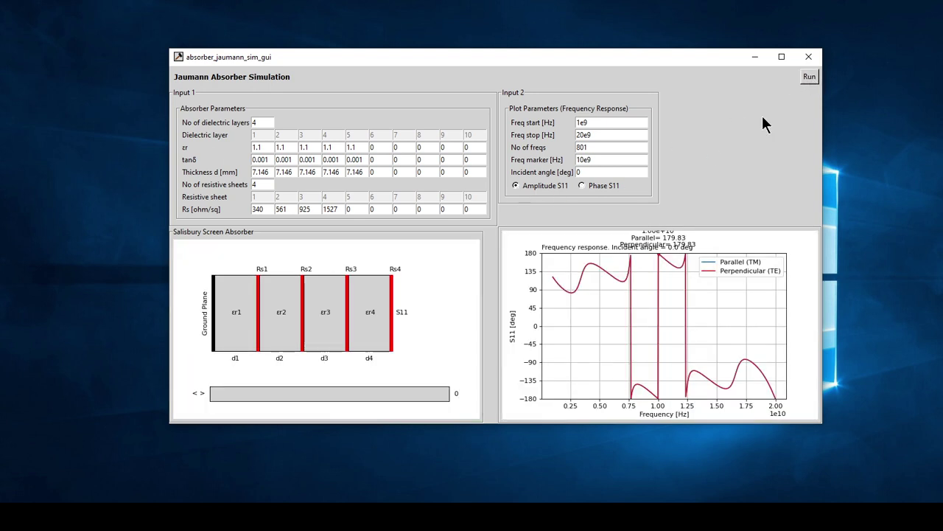
{"action": "left_click", "coordinate": [809, 78]}
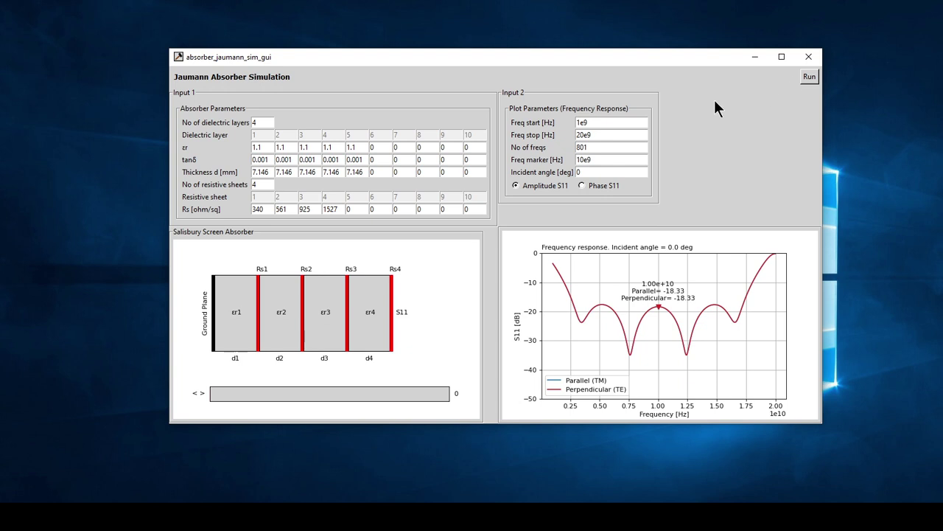
Run the Jaumann simulation at an incident angle of 30 degrees and close its window.
{"action": "left_click", "coordinate": [599, 172]}
{"action": "key", "text": "BackSpace"}
{"action": "type", "text": "30"}
{"action": "left_click", "coordinate": [811, 77]}
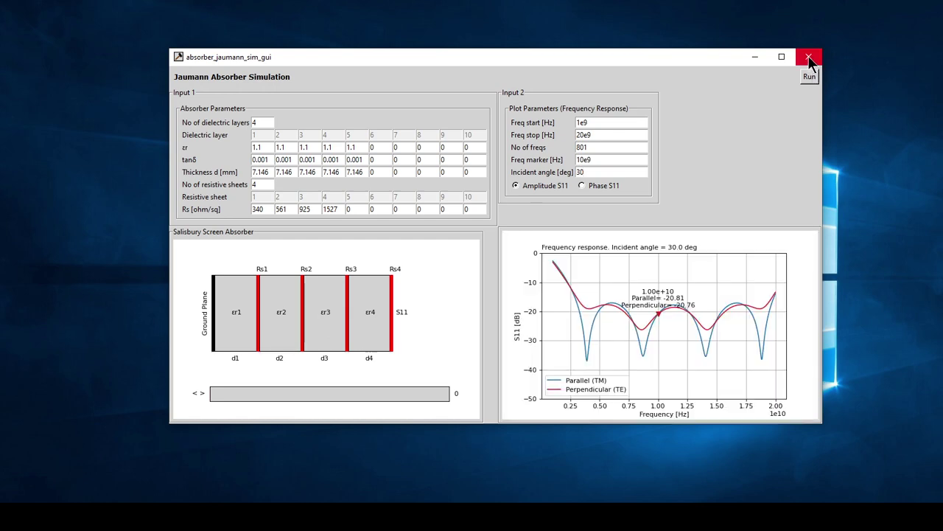
{"action": "left_click", "coordinate": [809, 59]}
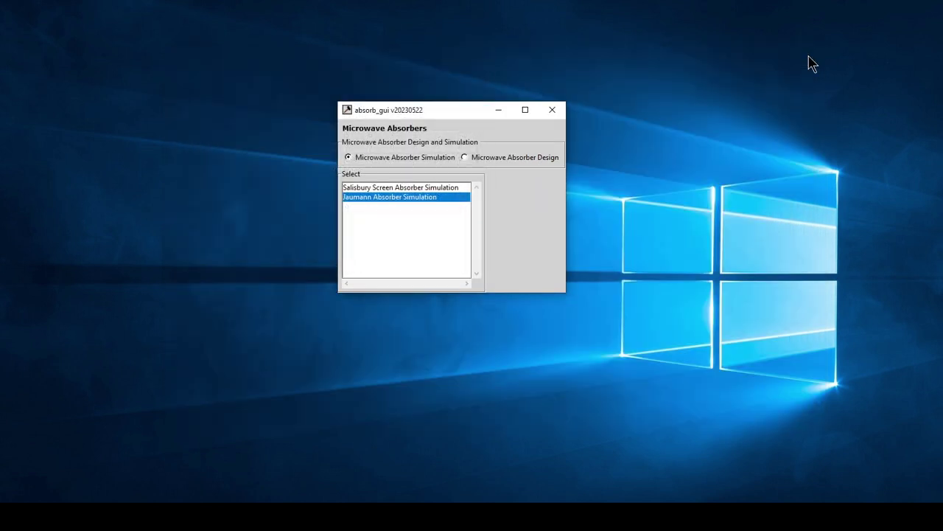
Switch to Microwave Absorber Design, open the Salisbury Screen Absorber Design and run it with the default parameters.
{"action": "left_click", "coordinate": [463, 157]}
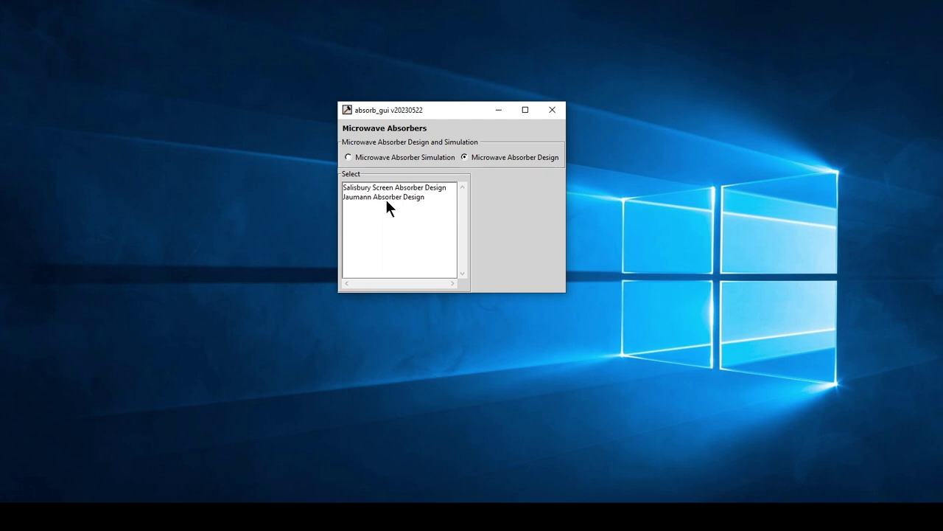
{"action": "left_click", "coordinate": [412, 187]}
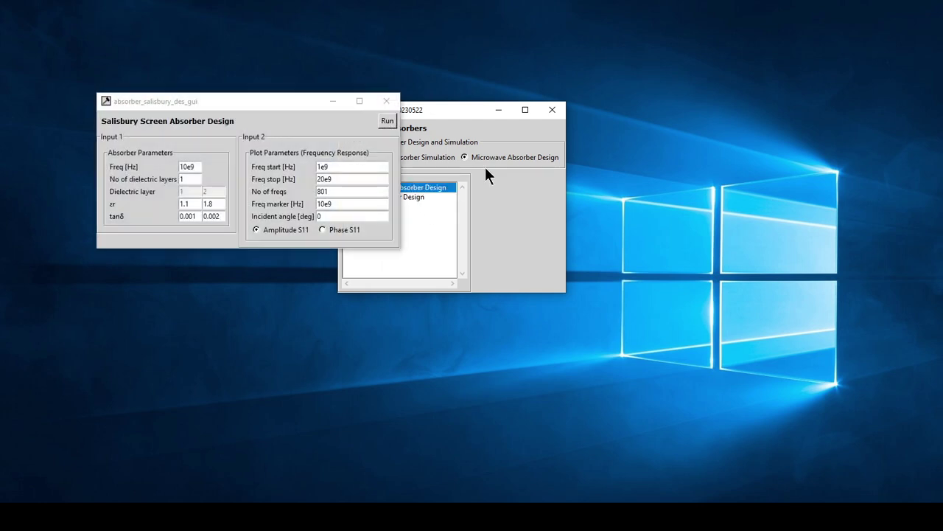
{"action": "left_click", "coordinate": [385, 122]}
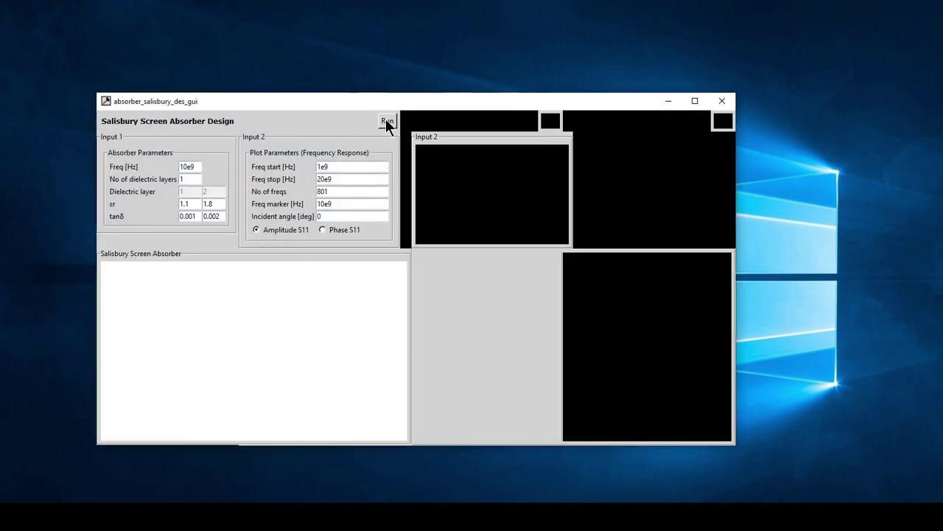
{"action": "left_click_drag", "start_coordinate": [392, 102], "coordinate": [535, 70]}
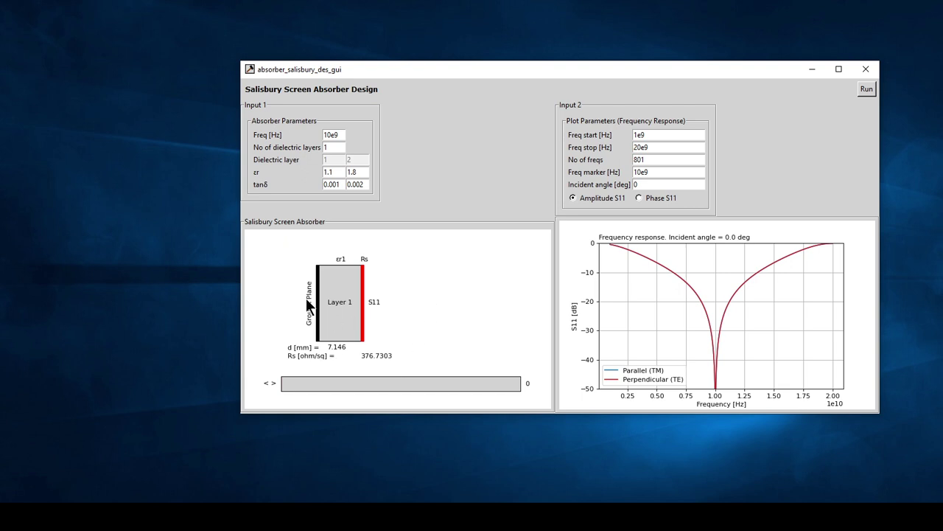
{"action": "left_click", "coordinate": [866, 87]}
Set the number of dielectric layers to 2 and run the Salisbury screen design.
{"action": "left_click", "coordinate": [341, 150]}
{"action": "key", "text": "BackSpace"}
{"action": "left_click", "coordinate": [865, 89]}
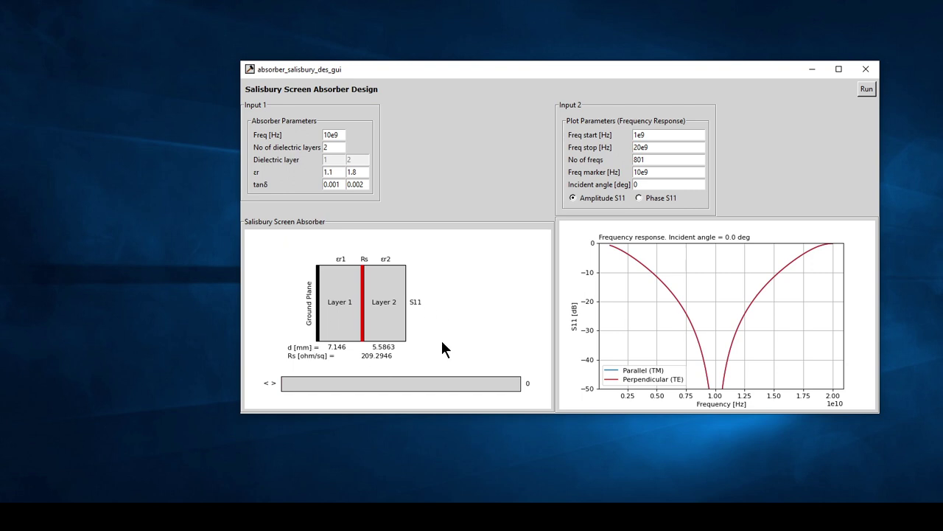
Plot the two-layer Salisbury screen's Phase S11 response, and return the plot type to Amplitude S11.
{"action": "left_click", "coordinate": [639, 198]}
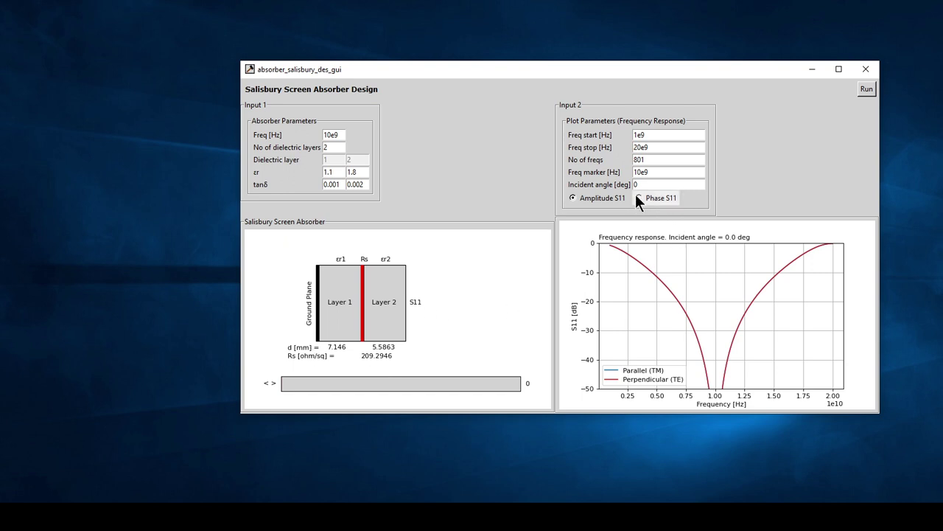
{"action": "left_click", "coordinate": [866, 88]}
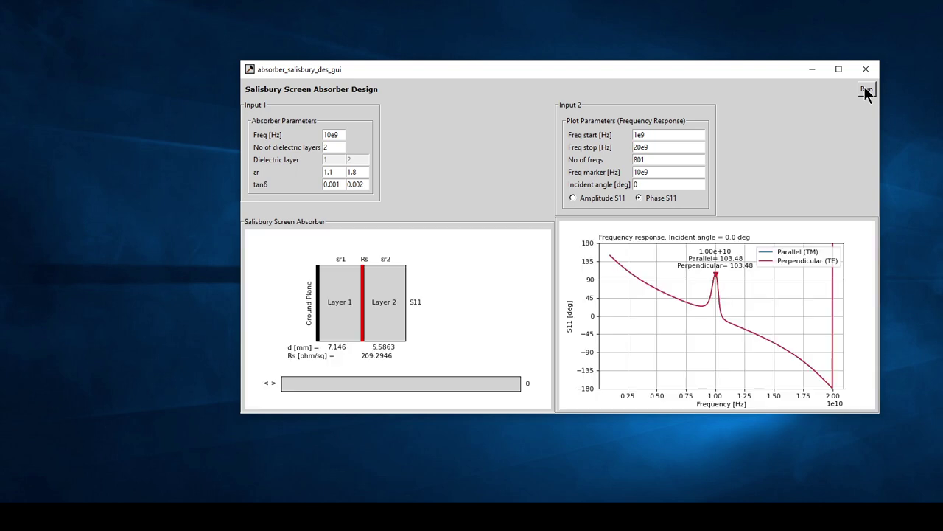
{"action": "left_click", "coordinate": [573, 198]}
Run the Salisbury screen design at an incident angle of 45 degrees and close its window.
{"action": "key", "text": "BackSpace"}
{"action": "type", "text": "45"}
{"action": "left_click", "coordinate": [865, 88]}
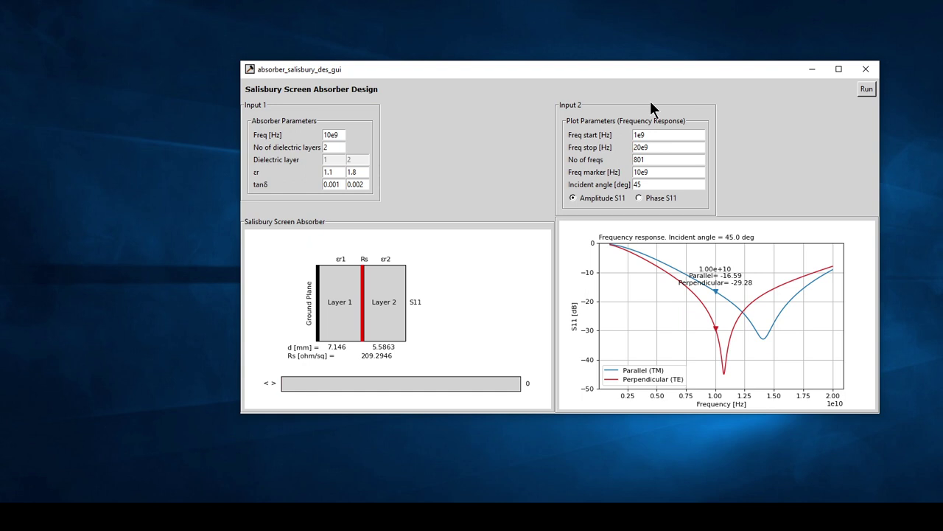
{"action": "left_click", "coordinate": [866, 69]}
Open the Jaumann Absorber Design and run it with the default parameters.
{"action": "left_click", "coordinate": [389, 198]}
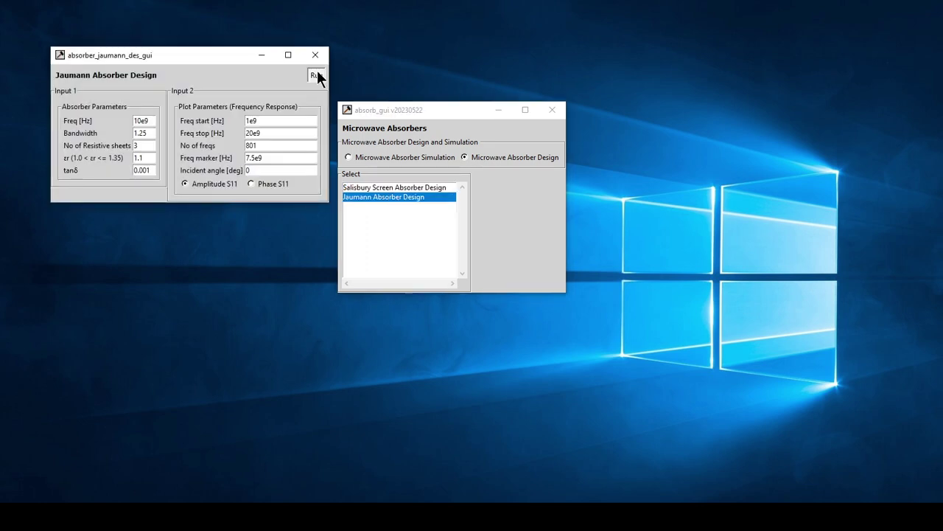
{"action": "left_click", "coordinate": [317, 75]}
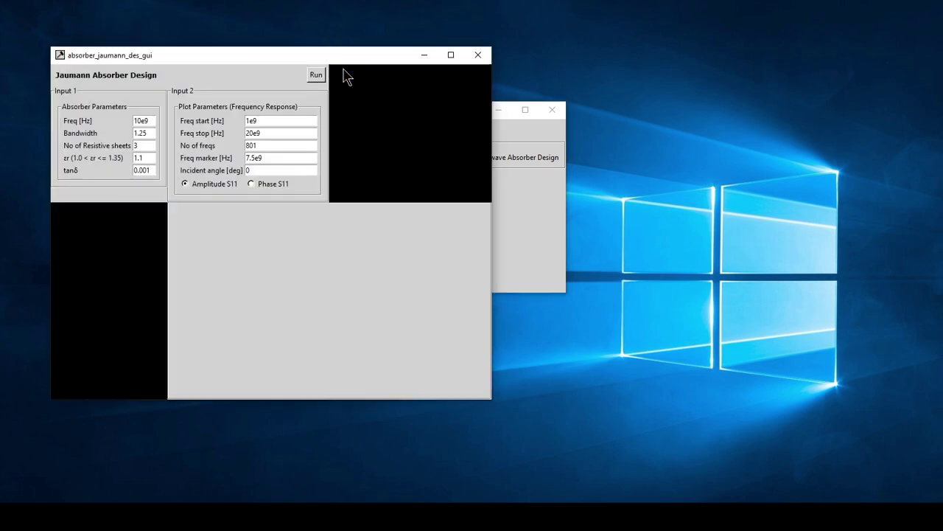
{"action": "left_click_drag", "start_coordinate": [348, 57], "coordinate": [471, 48]}
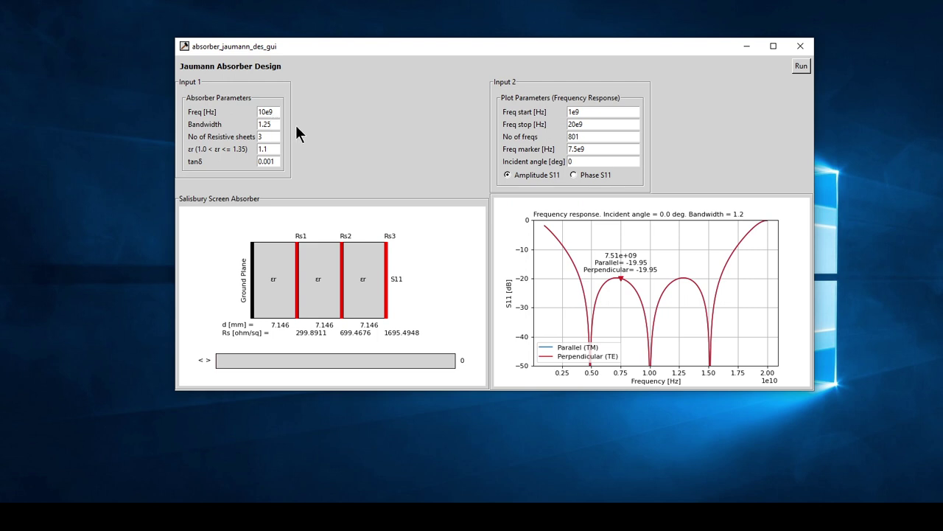
Set the Jaumann absorber's bandwidth to 1.0 and run the design.
{"action": "key", "text": "BackSpace"}
{"action": "key", "text": "BackSpace"}
{"action": "type", "text": "0"}
{"action": "left_click", "coordinate": [801, 67]}
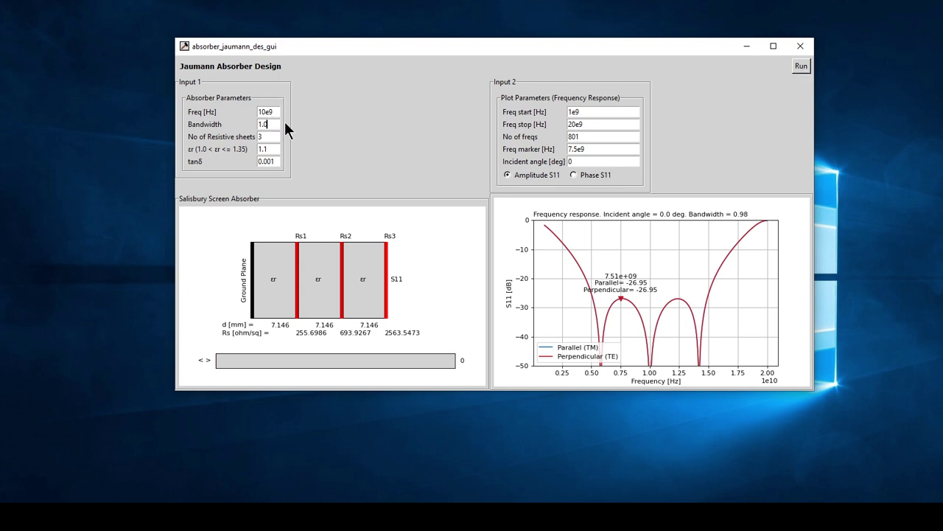
Set the Jaumann absorber's bandwidth to 1.5 and run the three-sheet design.
{"action": "key", "text": "BackSpace"}
{"action": "key", "text": "BackSpace"}
{"action": "left_click", "coordinate": [801, 66]}
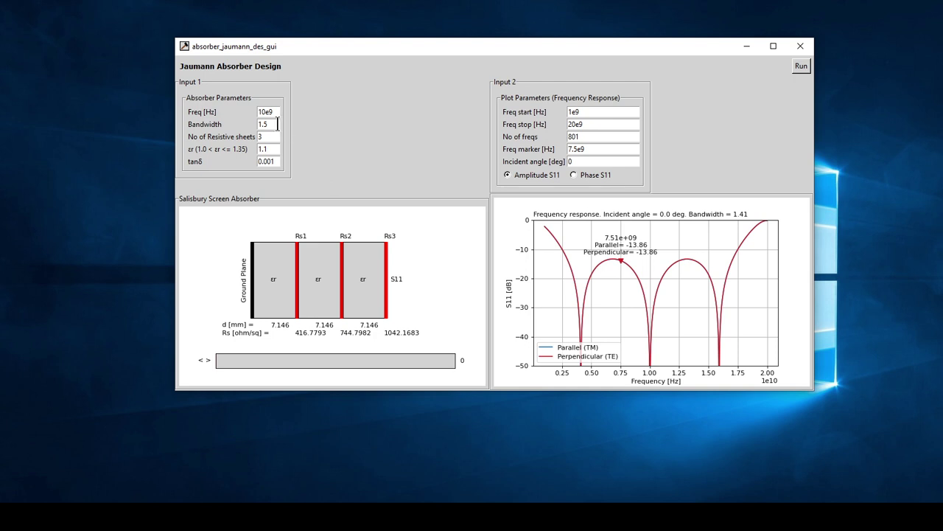
Return the bandwidth to 1.0 and rerun the three-sheet Jaumann design.
{"action": "left_click", "coordinate": [277, 123]}
{"action": "key", "text": "BackSpace"}
{"action": "type", "text": "0"}
{"action": "left_click", "coordinate": [798, 67]}
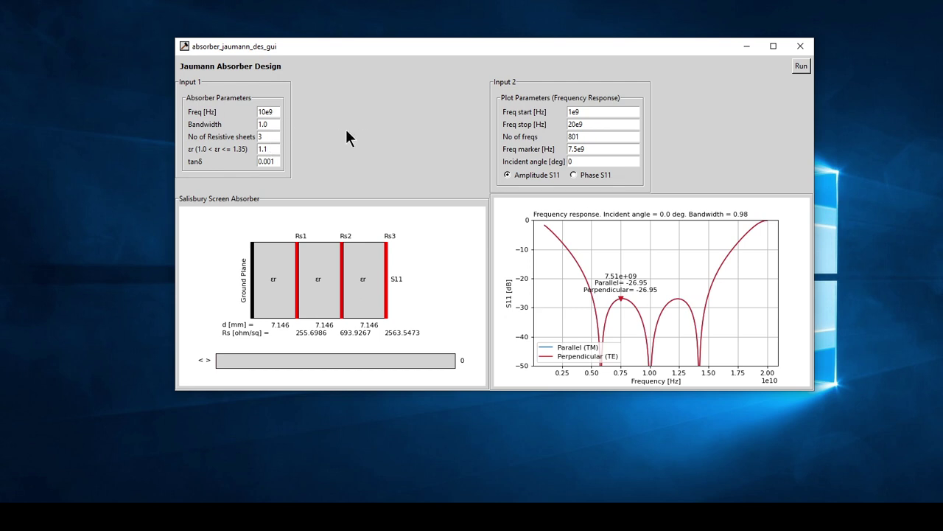
Set the number of resistive sheets to 5 and εr to 1.00001, and run the Jaumann design.
{"action": "key", "text": "BackSpace"}
{"action": "type", "text": "5"}
{"action": "left_click", "coordinate": [793, 66]}
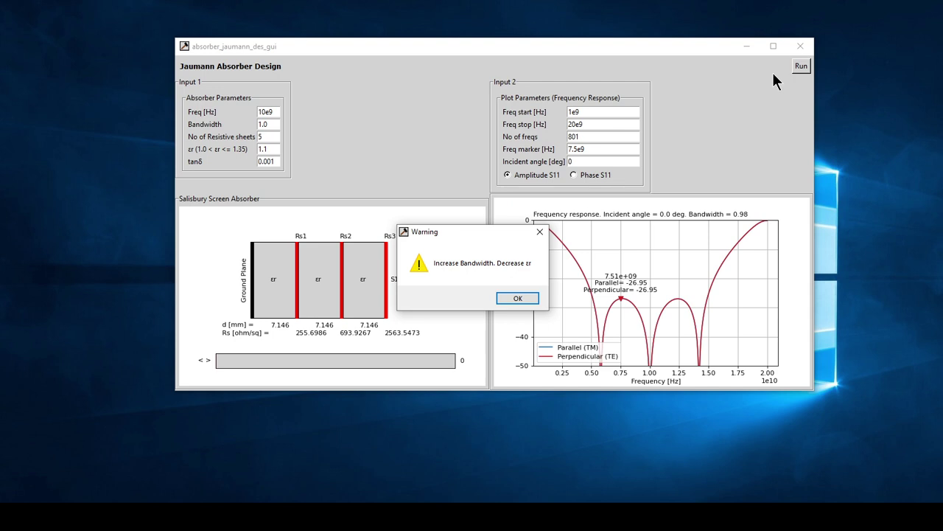
{"action": "left_click", "coordinate": [507, 296]}
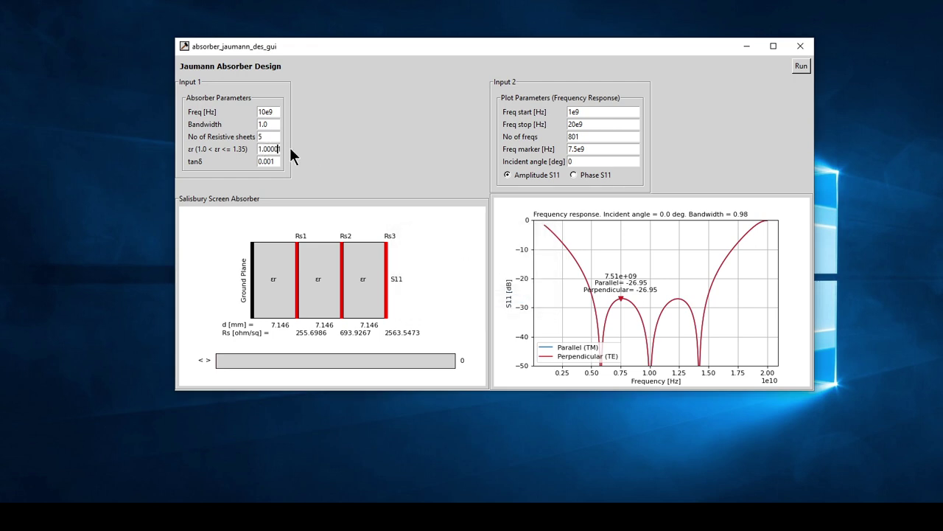
{"action": "left_click", "coordinate": [801, 66]}
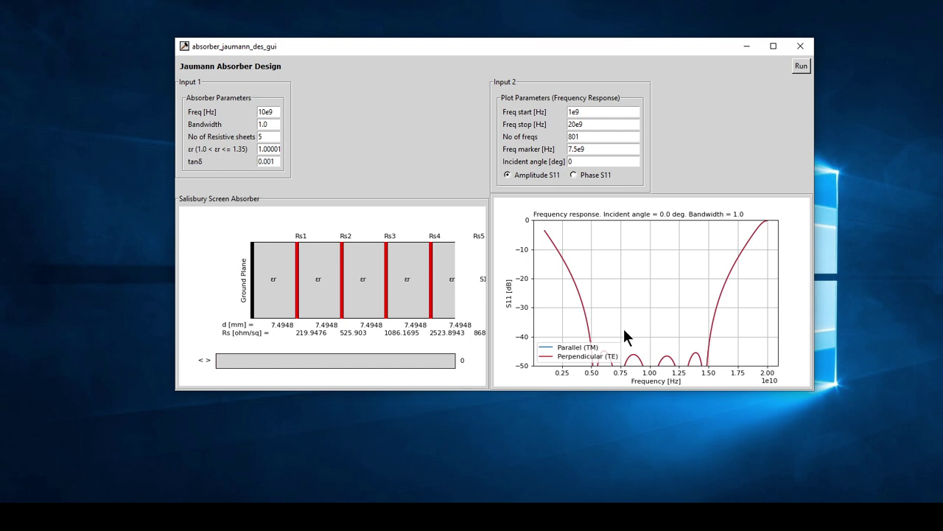
Set the bandwidth to 1.5 and run the five-sheet Jaumann design.
{"action": "left_click", "coordinate": [271, 125]}
{"action": "key", "text": "BackSpace"}
{"action": "key", "text": "BackSpace"}
{"action": "type", "text": ".5"}
{"action": "left_click", "coordinate": [800, 68]}
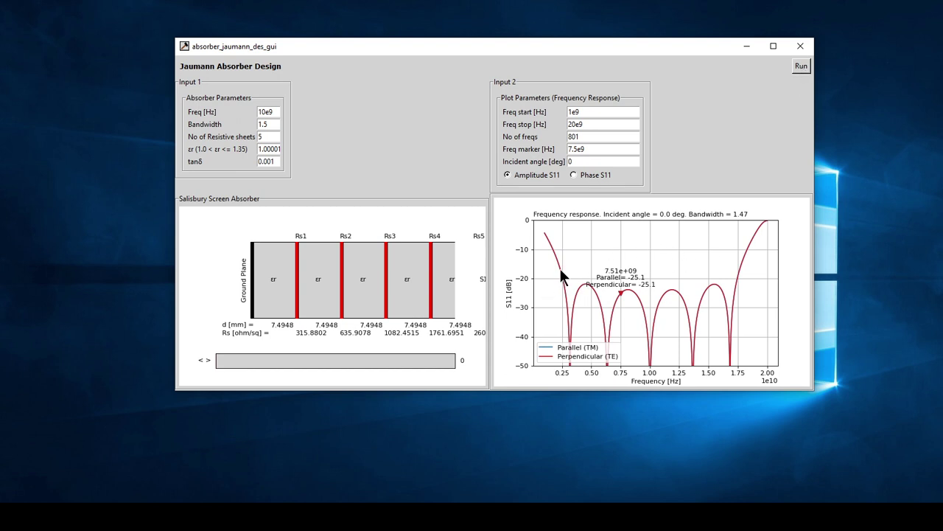
Set the bandwidth to 1.66 and run the five-sheet Jaumann design.
{"action": "left_click", "coordinate": [273, 124]}
{"action": "key", "text": "BackSpace"}
{"action": "key", "text": "BackSpace"}
{"action": "type", "text": ".66"}
{"action": "left_click", "coordinate": [801, 66]}
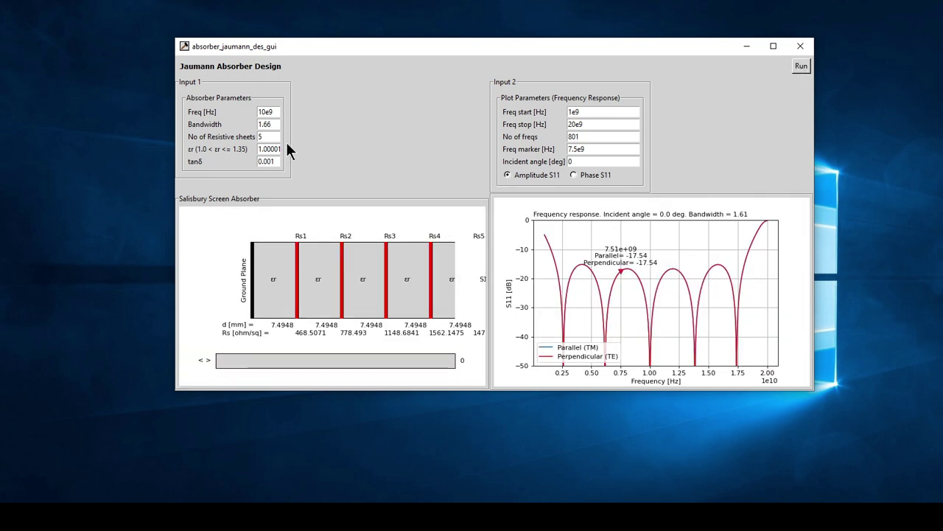
Set the number of resistive sheets to 7, run the design and inspect the layer diagram through sheet Rs7.
{"action": "double_click", "coordinate": [269, 136]}
{"action": "left_click", "coordinate": [800, 66]}
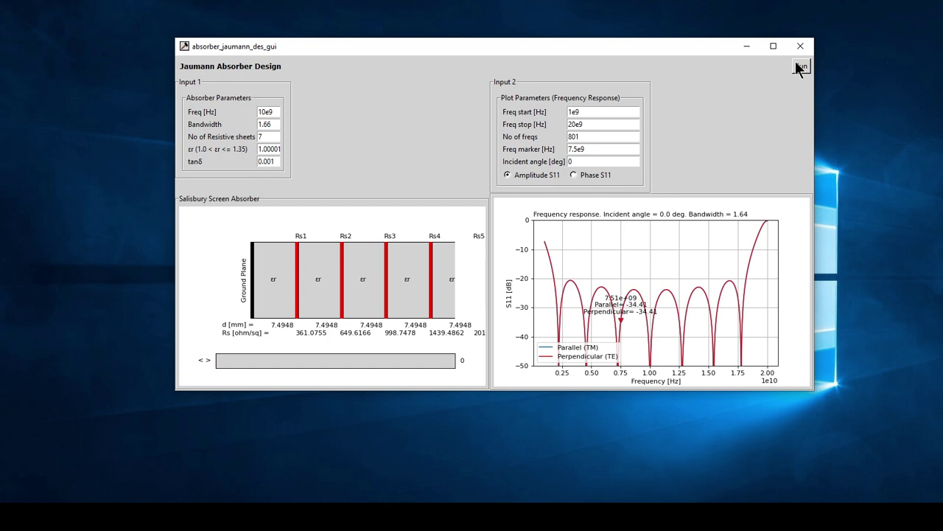
{"action": "left_click", "coordinate": [800, 67]}
{"action": "left_click_drag", "start_coordinate": [218, 360], "coordinate": [277, 362]}
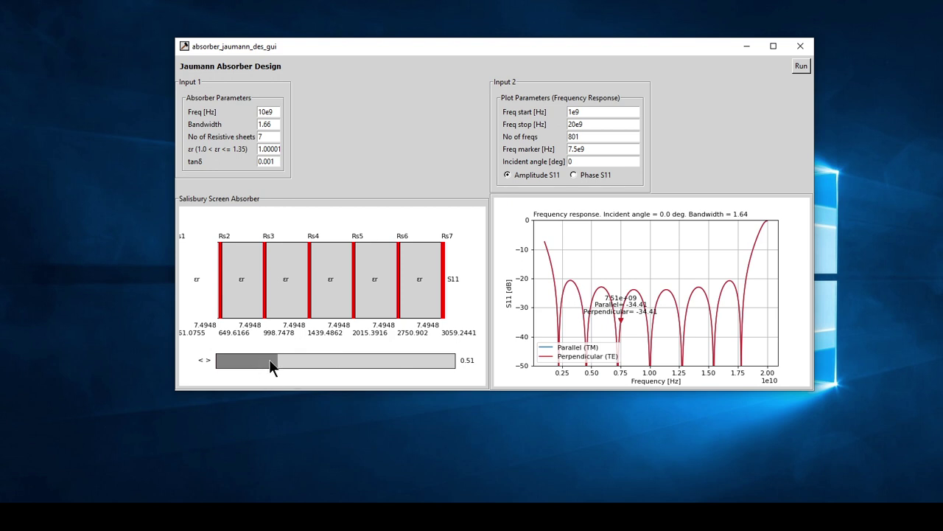
{"action": "left_click_drag", "start_coordinate": [271, 361], "coordinate": [222, 359]}
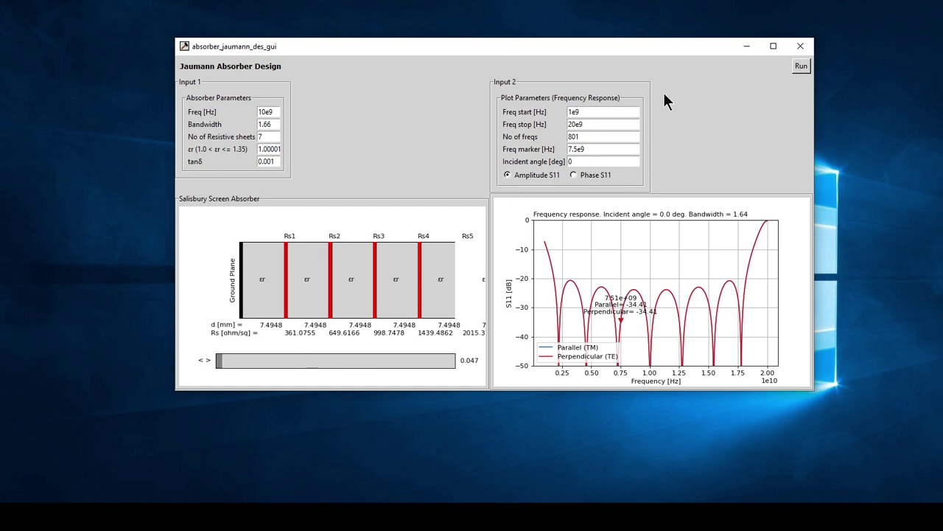
Plot the seven-sheet Jaumann absorber's Phase S11 response, and return the plot type to Amplitude S11.
{"action": "left_click", "coordinate": [574, 174]}
{"action": "left_click", "coordinate": [801, 67]}
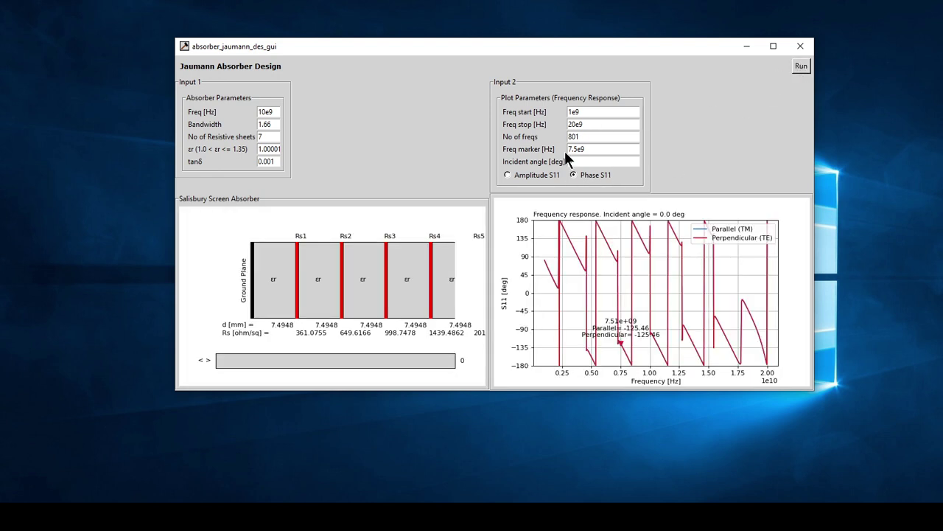
{"action": "left_click", "coordinate": [507, 176]}
Run the seven-sheet Jaumann design at an incident angle of 45 degrees.
{"action": "left_click", "coordinate": [593, 163]}
{"action": "key", "text": "BackSpace"}
{"action": "type", "text": "45"}
{"action": "left_click", "coordinate": [798, 65]}
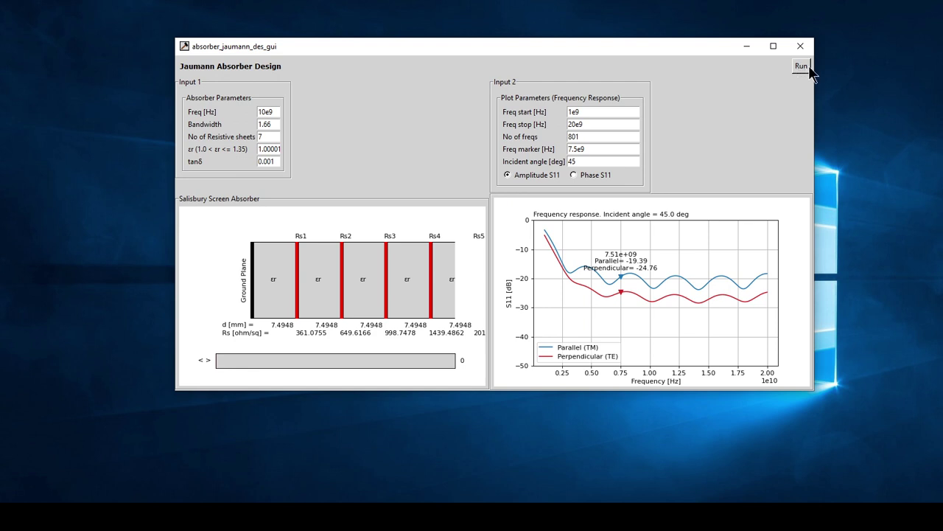
Set the incident angle back to 0 degrees and rerun the seven-sheet Jaumann design.
{"action": "left_click", "coordinate": [583, 163]}
{"action": "key", "text": "BackSpace"}
{"action": "key", "text": "BackSpace"}
{"action": "type", "text": "0"}
{"action": "left_click", "coordinate": [801, 68]}
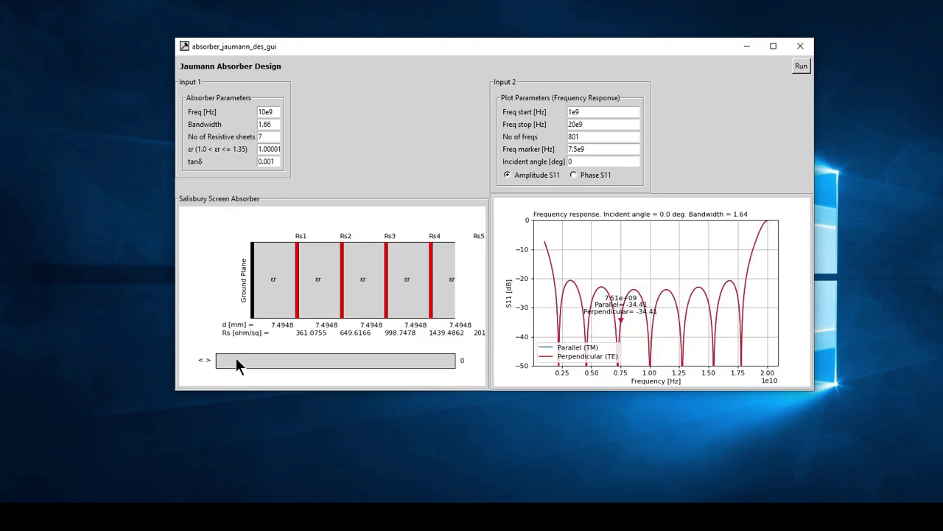
{"action": "mouse_move", "coordinate": [218, 361]}
{"action": "left_mouse_down"}
{"action": "mouse_move", "coordinate": [281, 359]}
{"action": "mouse_move", "coordinate": [222, 360]}
{"action": "left_mouse_up"}
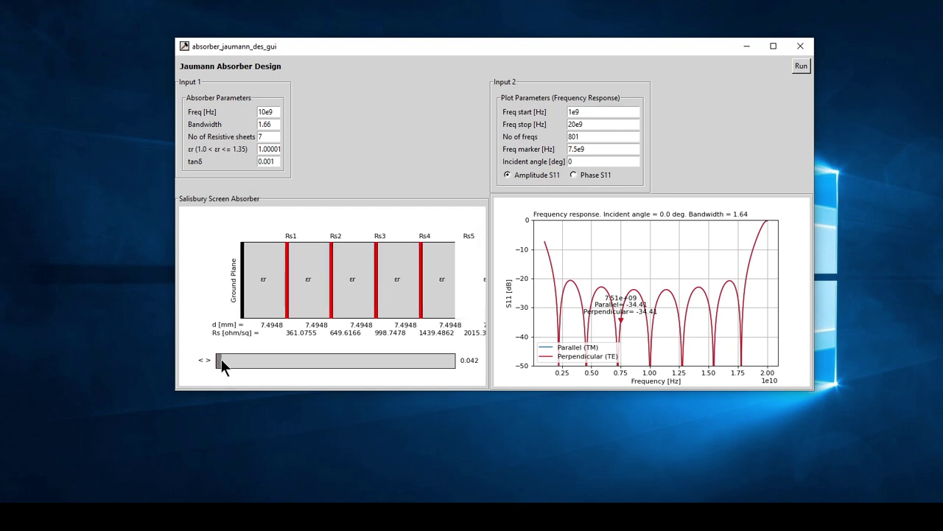